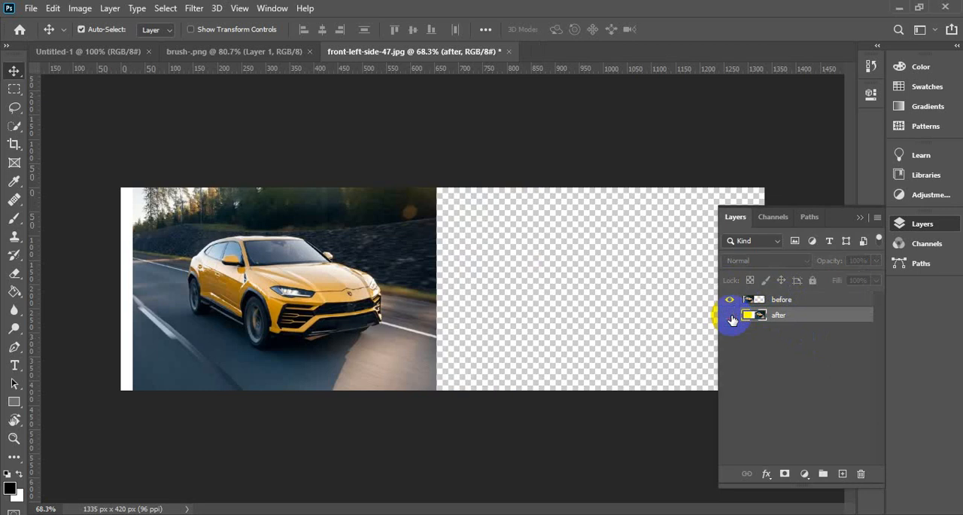
Make the after layer visible and toggle the before layer's visibility to compare the two car images.
click(730, 317)
click(729, 300)
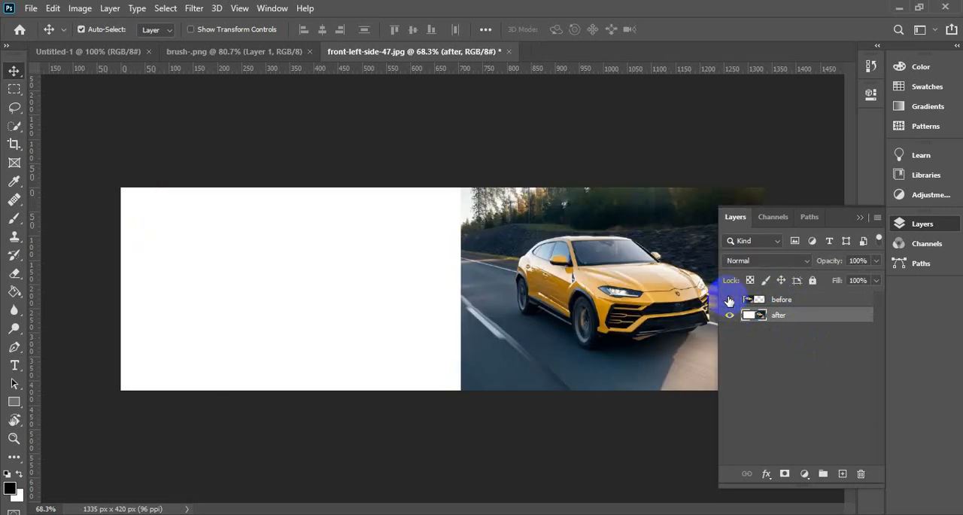
click(729, 300)
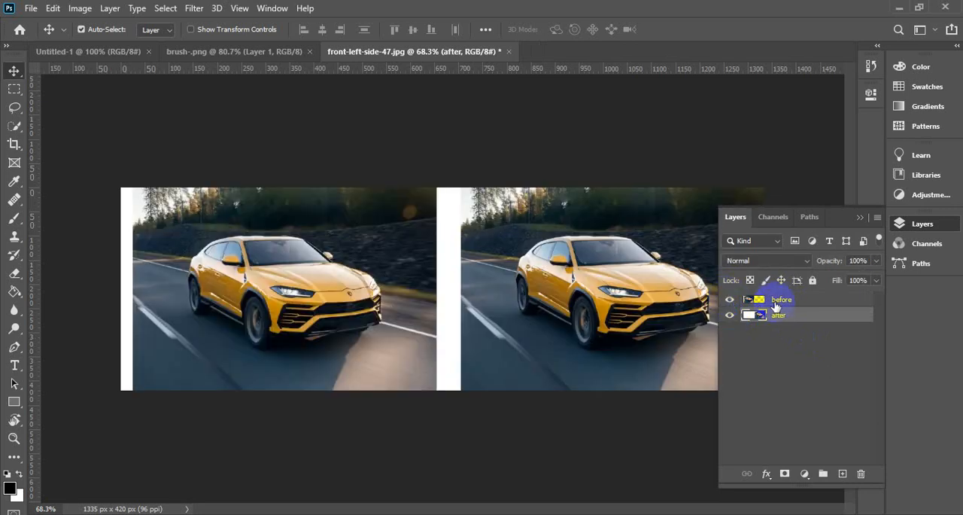
click(783, 300)
mouse_move(782, 300)
mouse_down()
mouse_move(787, 332)
mouse_move(789, 303)
mouse_up()
Add a Levels adjustment layer above the after layer and darken the midtones to 0.57.
click(778, 315)
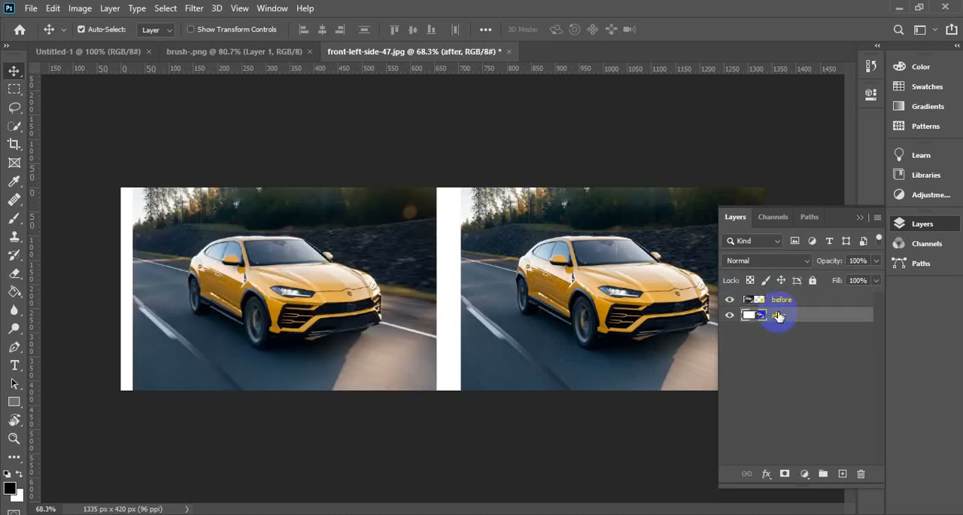
click(805, 474)
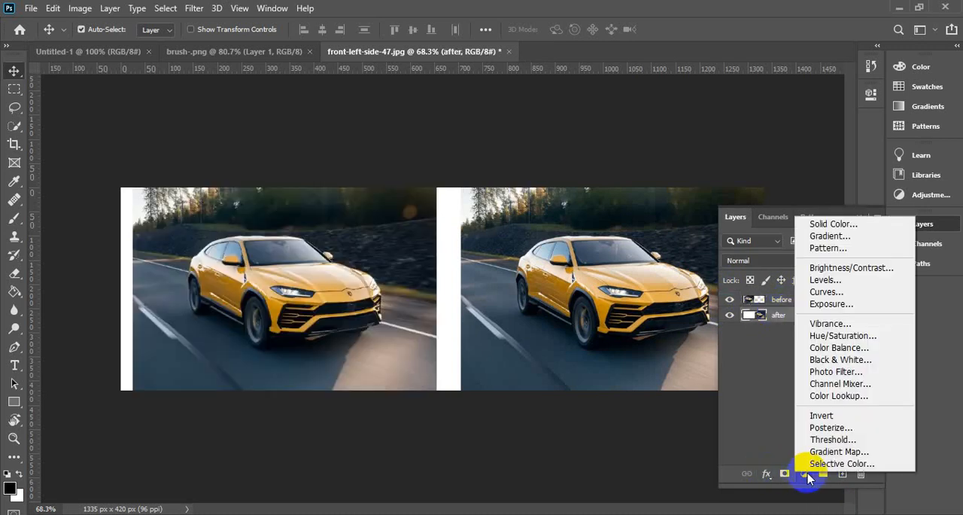
click(828, 279)
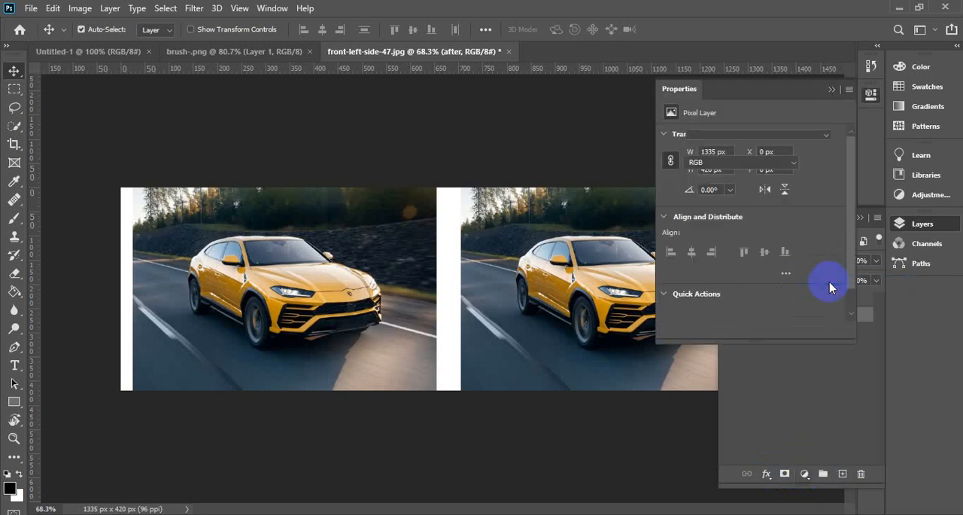
drag(733, 85, 815, 32)
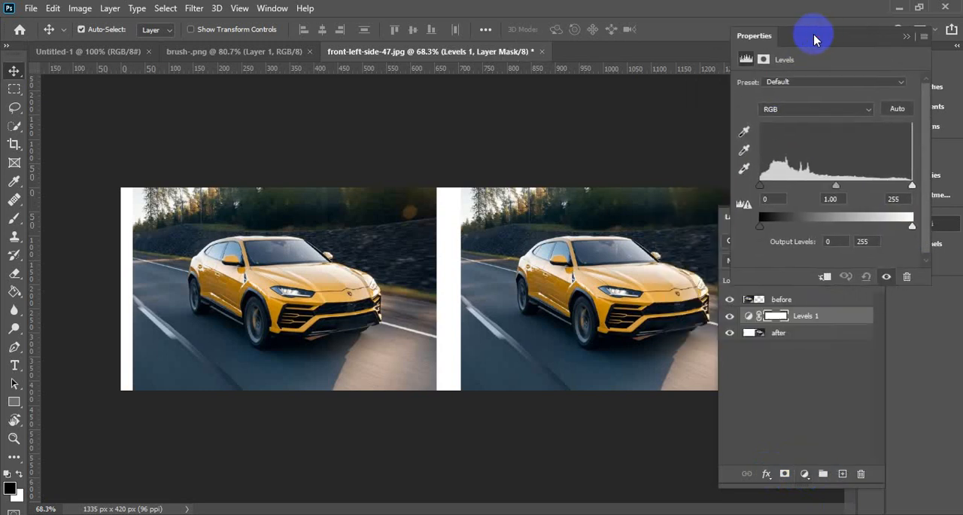
mouse_move(763, 195)
mouse_down()
mouse_move(790, 193)
mouse_move(773, 195)
mouse_up()
drag(842, 186, 863, 185)
drag(779, 191, 750, 198)
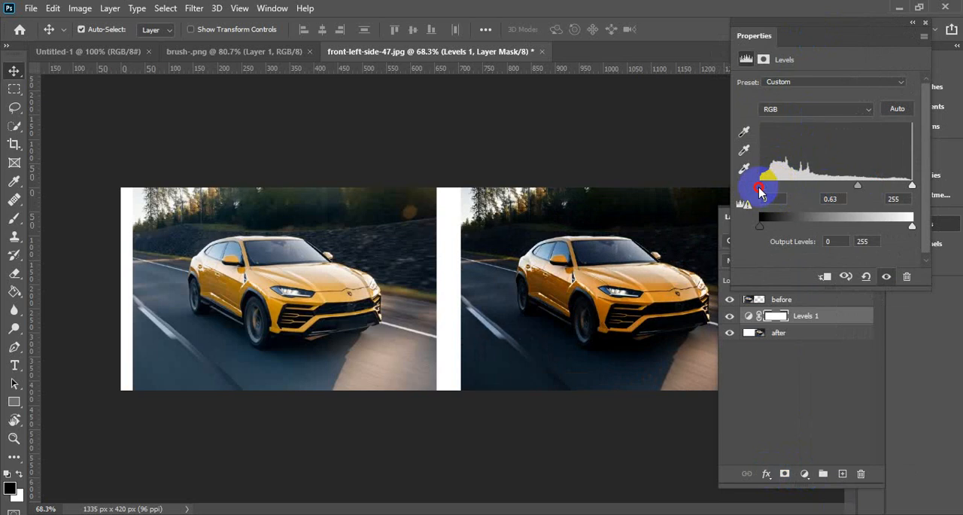
drag(862, 190, 864, 192)
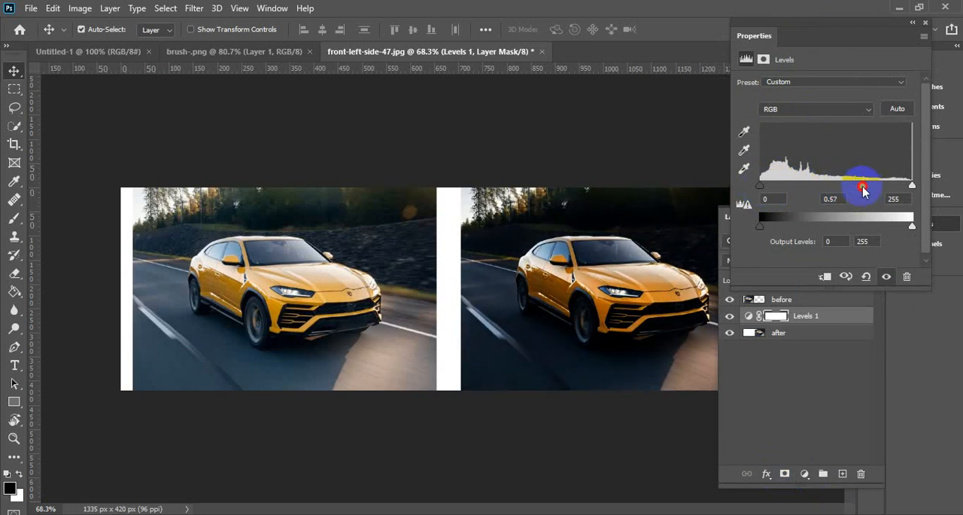
click(915, 28)
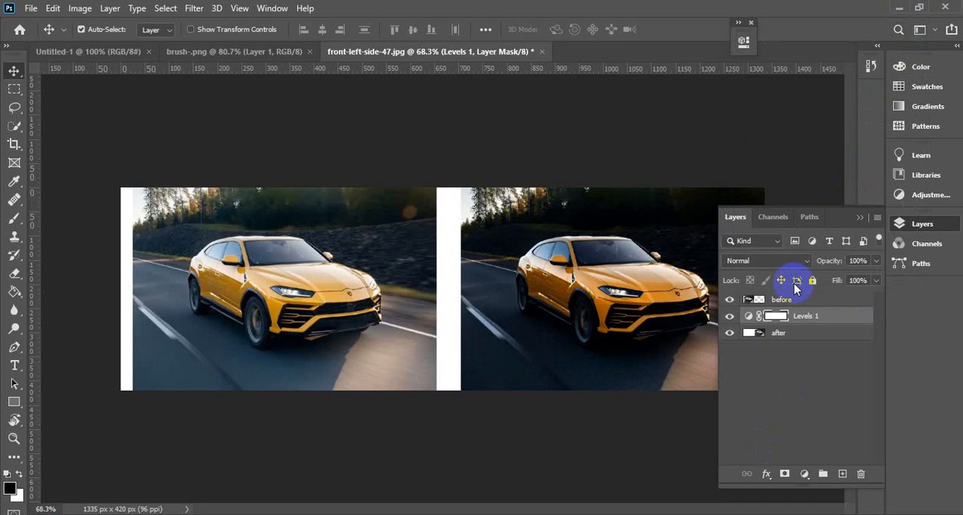
Try moving the before layer to the bottom of the layer stack and restore the original order.
click(792, 299)
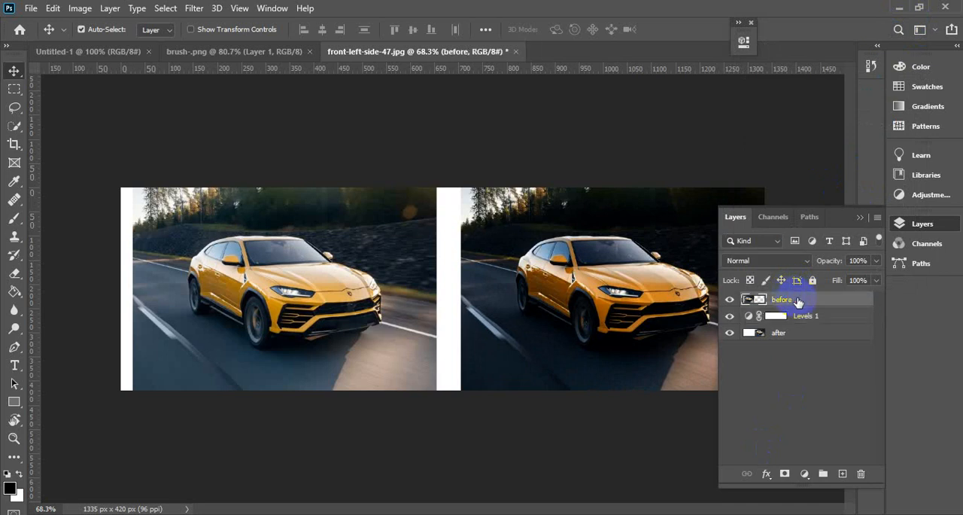
drag(801, 301, 799, 354)
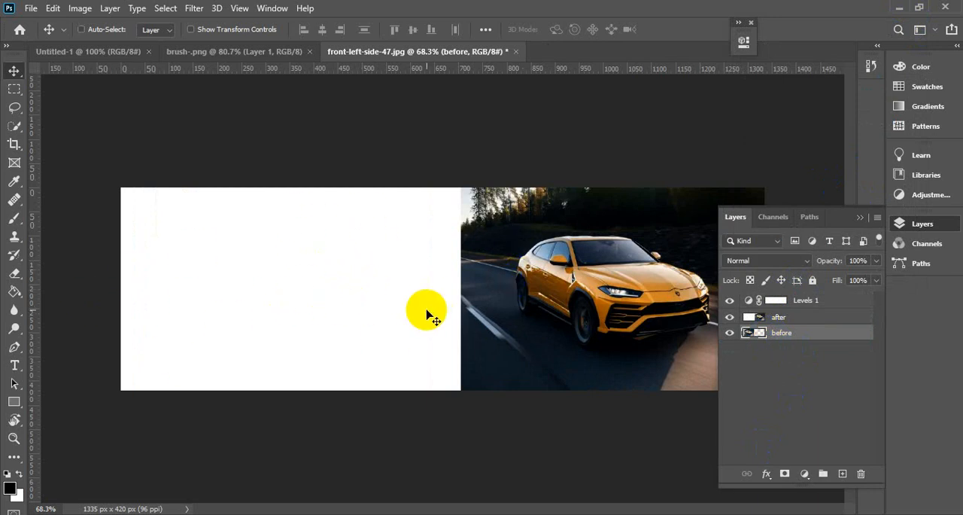
key(ctrl+shift+bracketright)
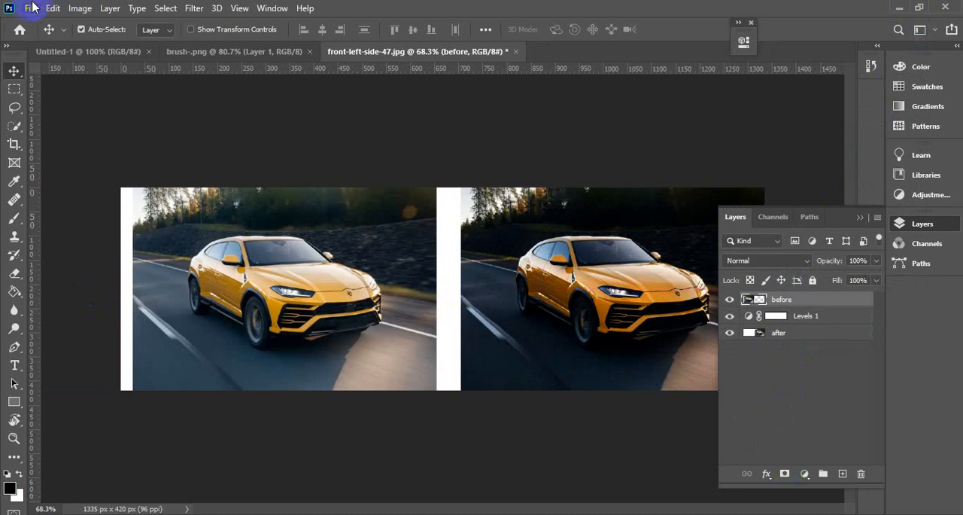
click(31, 8)
click(53, 8)
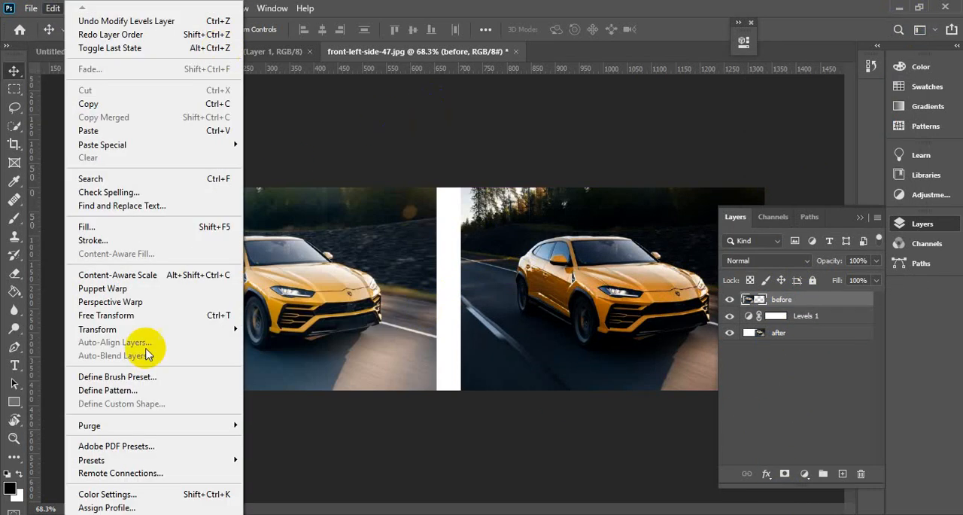
click(51, 514)
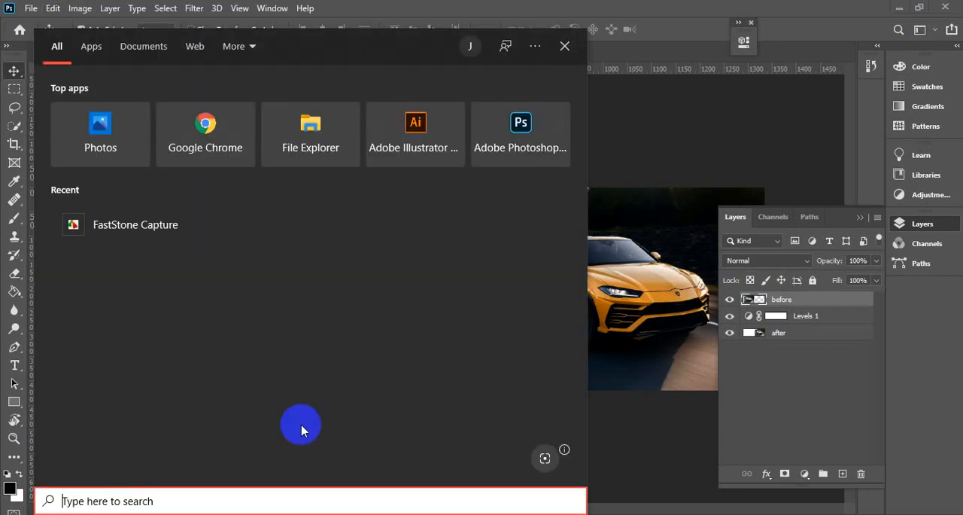
click(565, 46)
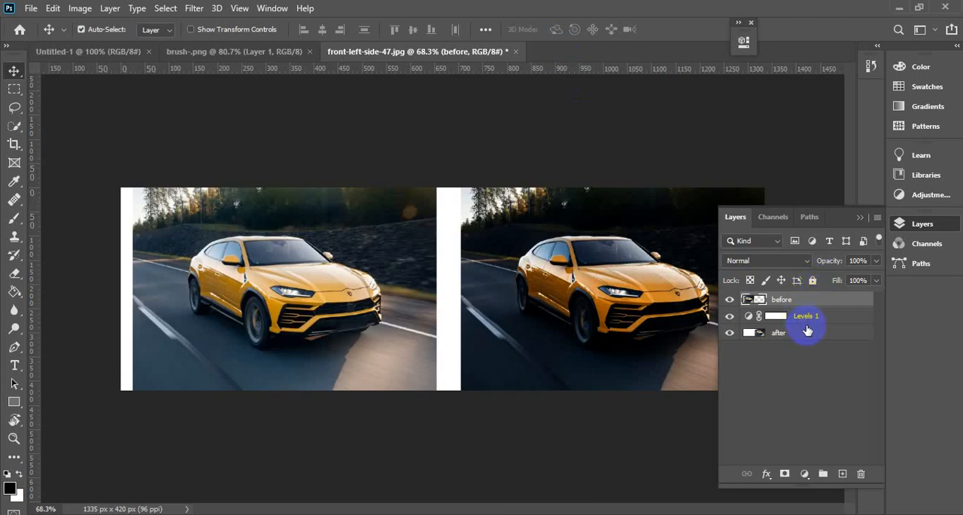
Clip the Levels 1 adjustment layer to the after layer with a clipping mask.
drag(809, 331, 809, 322)
alt+click(810, 323)
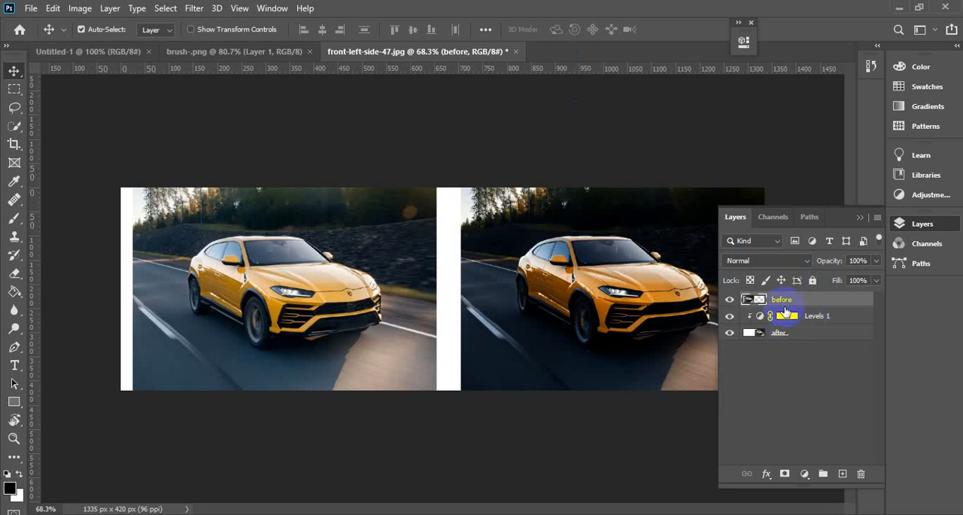
mouse_move(789, 299)
mouse_down()
mouse_move(794, 359)
mouse_move(796, 298)
mouse_up()
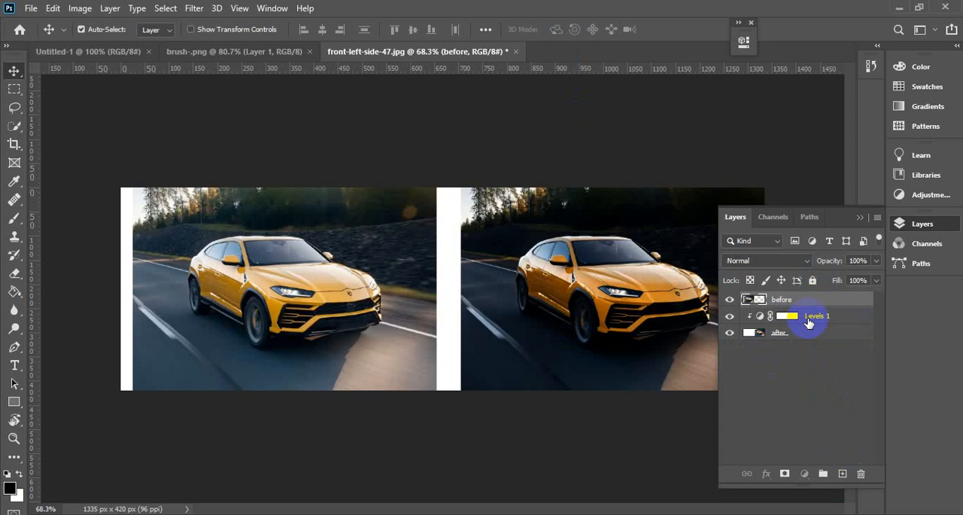
drag(813, 319, 817, 320)
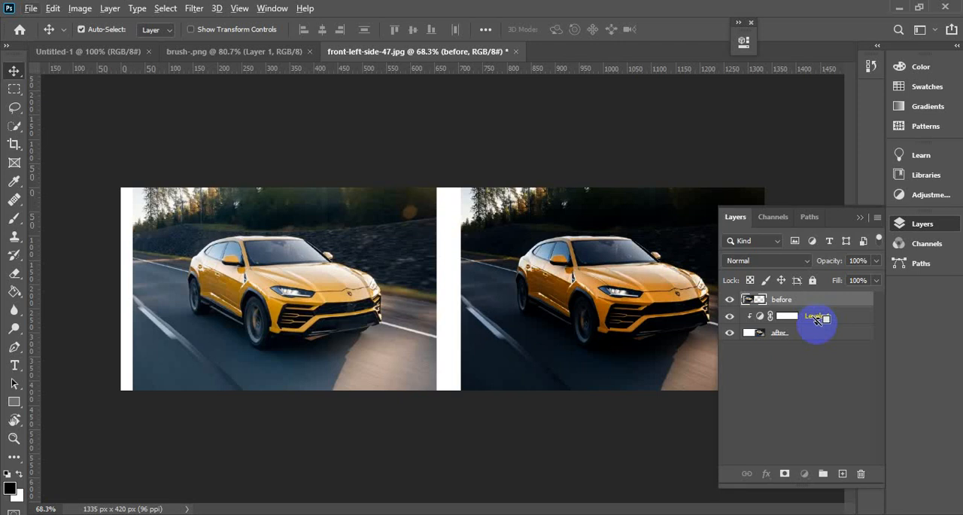
drag(819, 320, 818, 329)
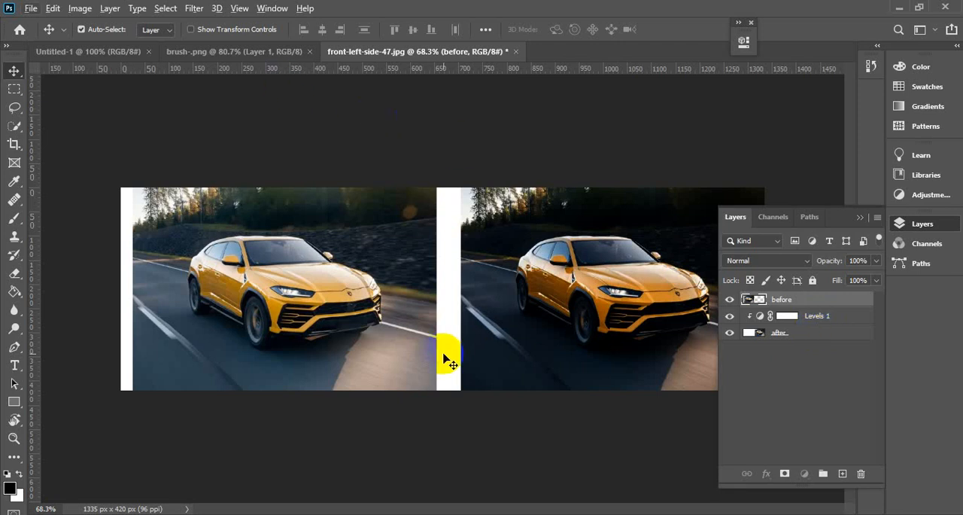
Open Sunset_at_Cox's_Bazar_06.jpg from the Happy folder in Downloads as a separate Photoshop document.
click(194, 48)
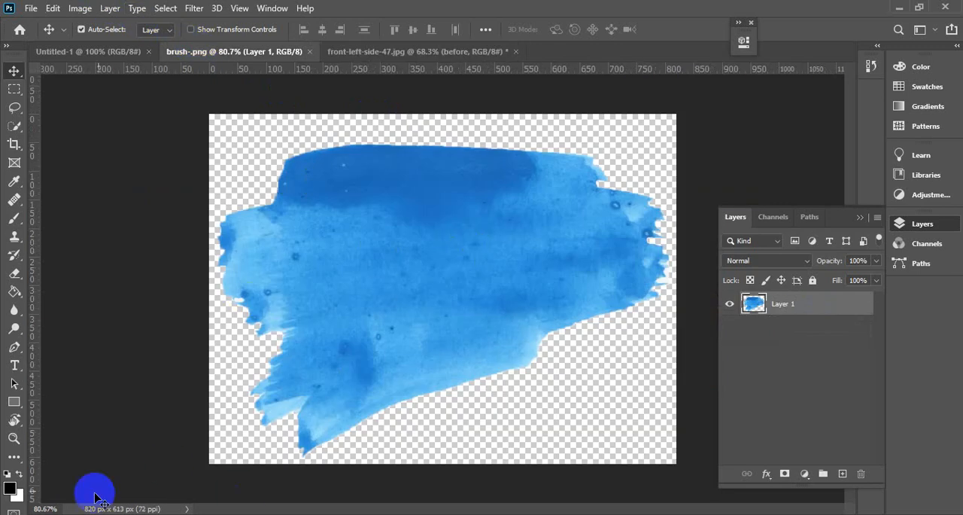
key(alt+Tab)
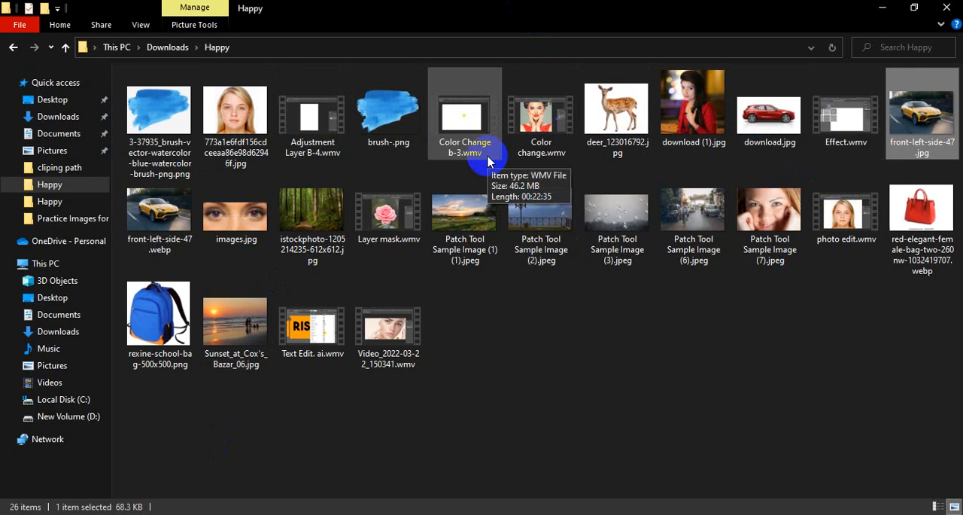
click(783, 514)
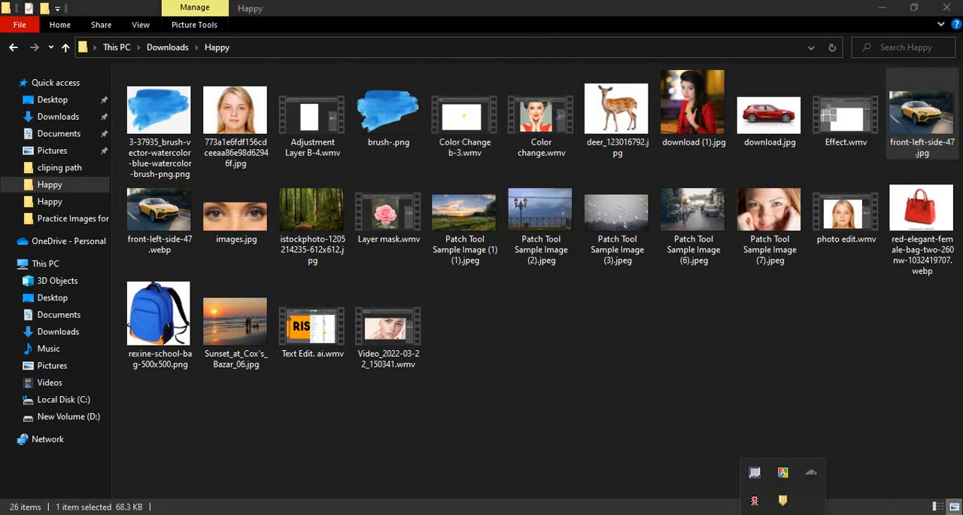
click(756, 500)
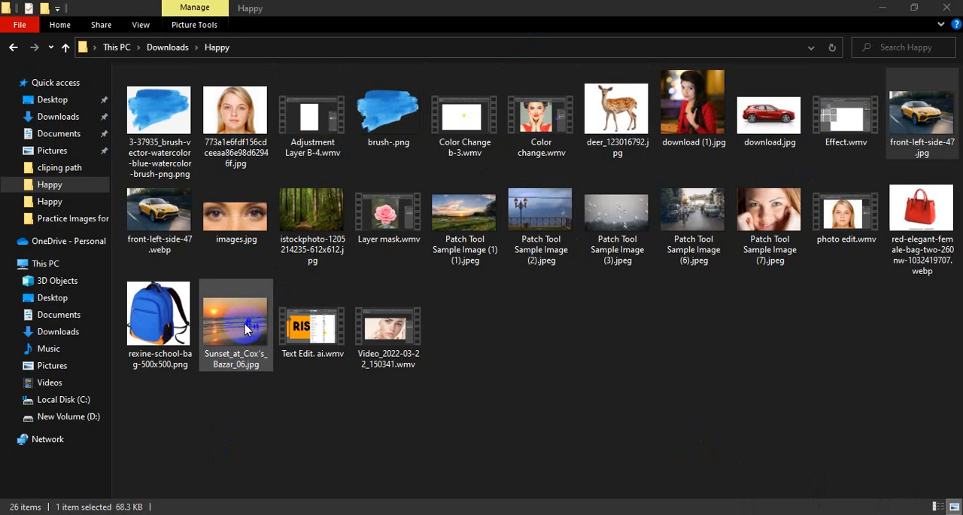
click(252, 336)
drag(252, 336, 566, 49)
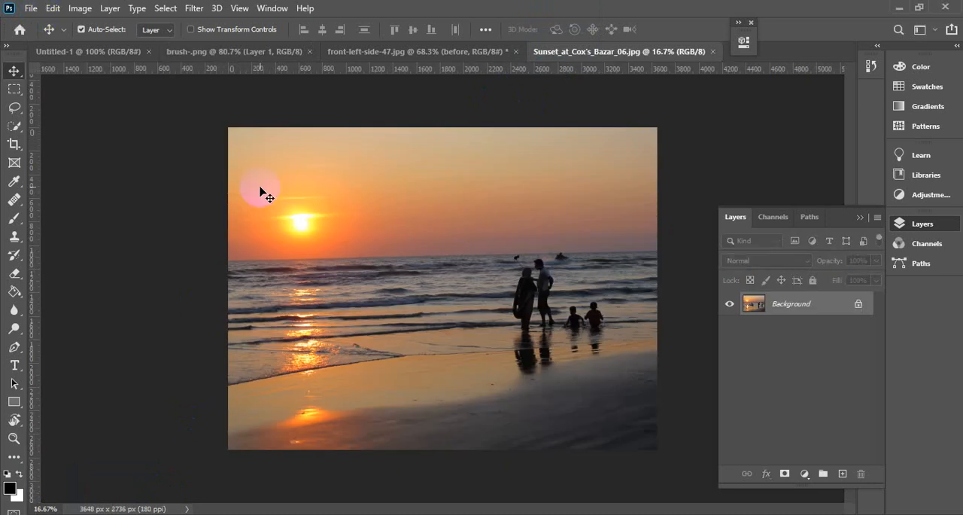
Copy the blue brush-stroke layer from brush-.png into the sunset document and start a free transform on it.
click(356, 54)
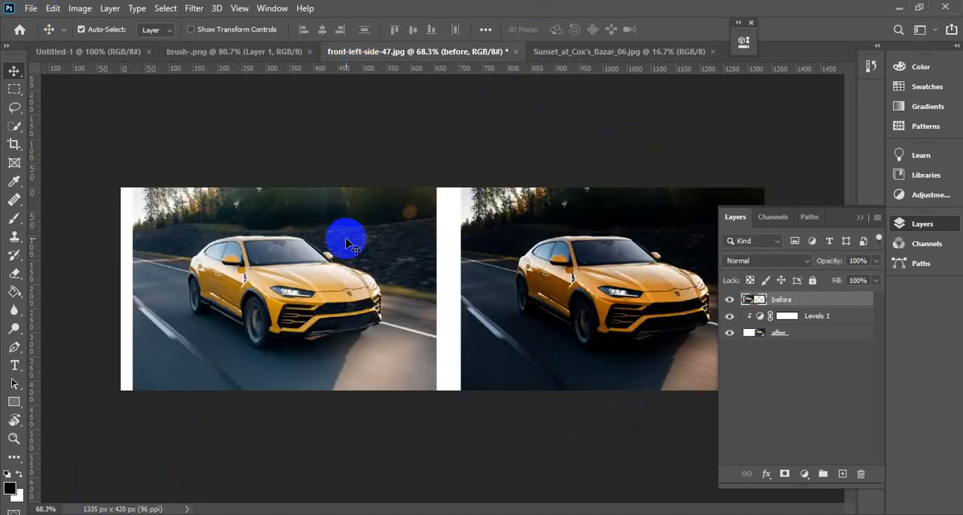
click(262, 50)
mouse_move(419, 235)
mouse_down()
mouse_move(534, 97)
mouse_move(555, 54)
mouse_move(510, 314)
mouse_move(519, 353)
mouse_move(513, 292)
mouse_up()
key(ctrl+t)
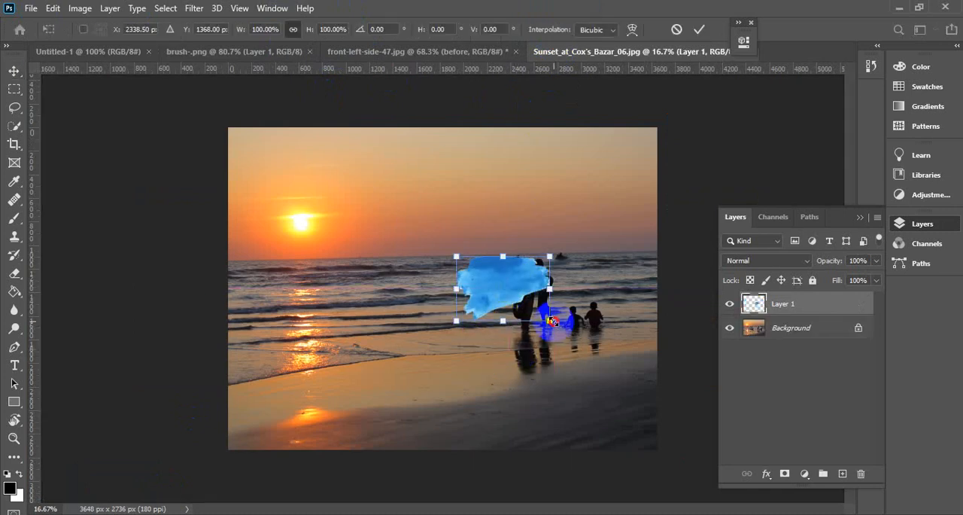
drag(551, 321, 641, 424)
mouse_move(469, 256)
mouse_down()
mouse_move(511, 304)
mouse_move(492, 291)
mouse_up()
key(ctrl+z)
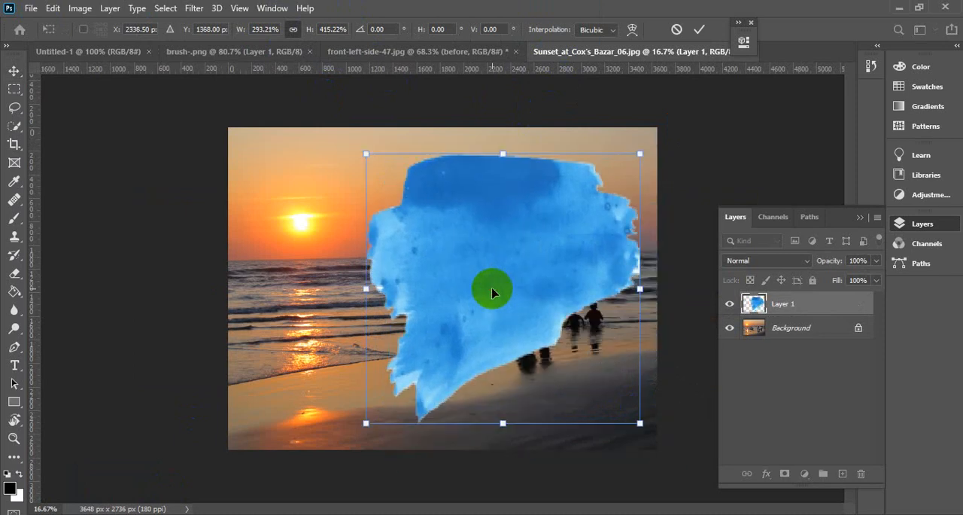
key(ctrl+z)
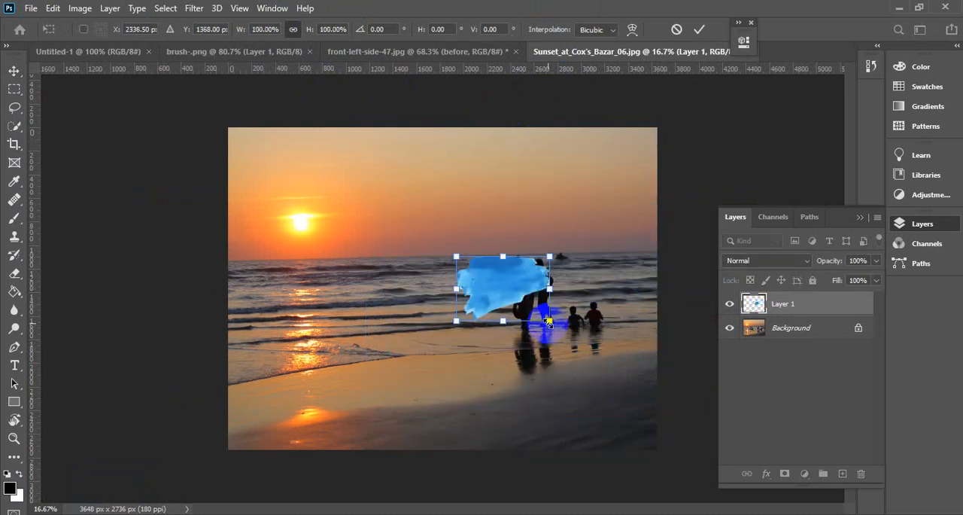
Scale the blue brush stroke to 272.50% and place it over the sun, and unlock the Background layer.
drag(550, 328, 681, 479)
drag(564, 351, 355, 245)
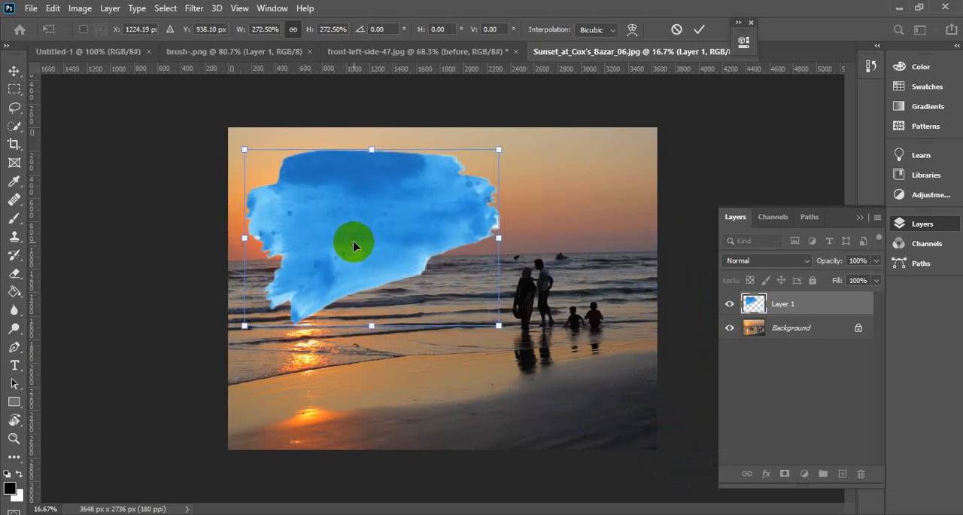
click(699, 34)
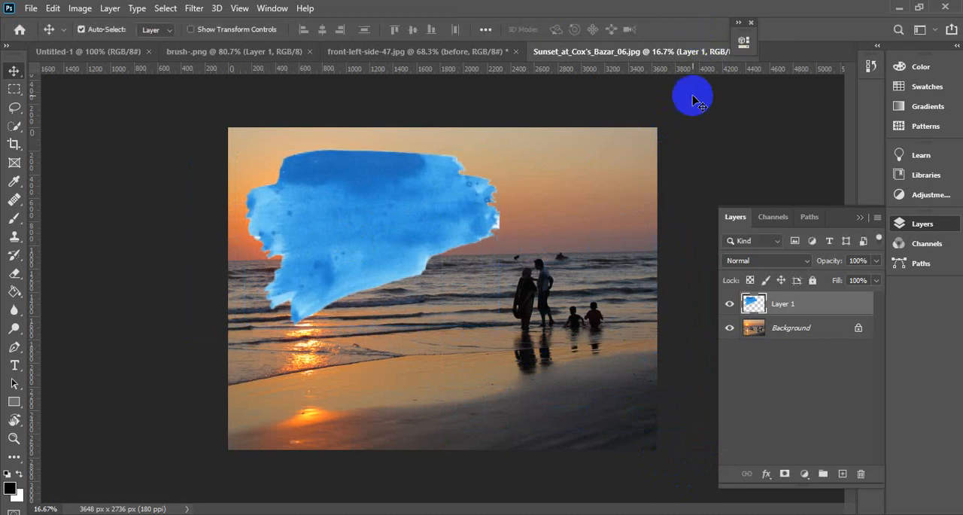
click(859, 327)
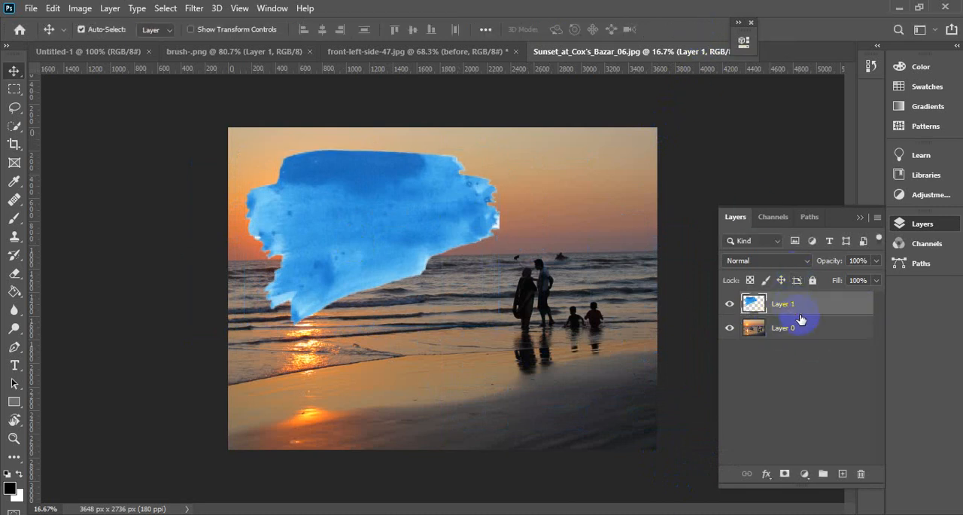
drag(800, 319, 801, 312)
alt+click(800, 310)
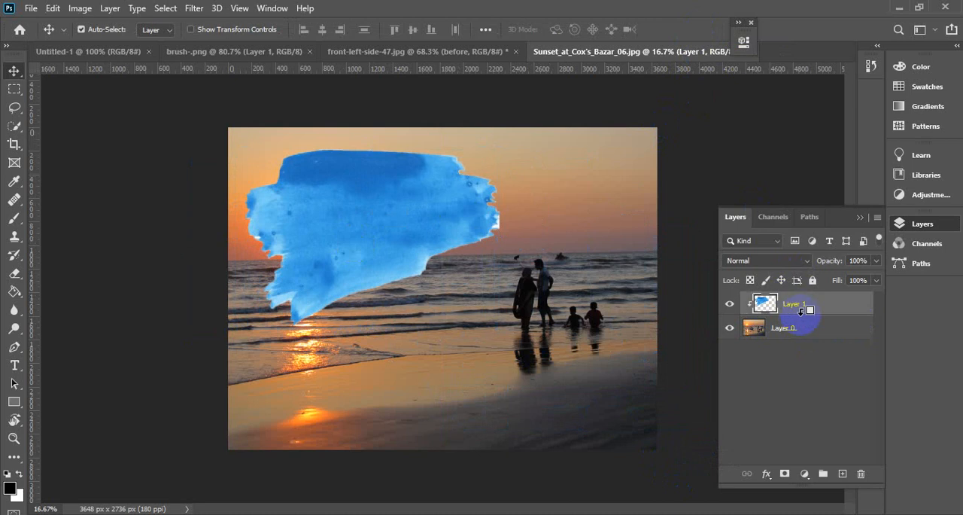
key(ctrl+z)
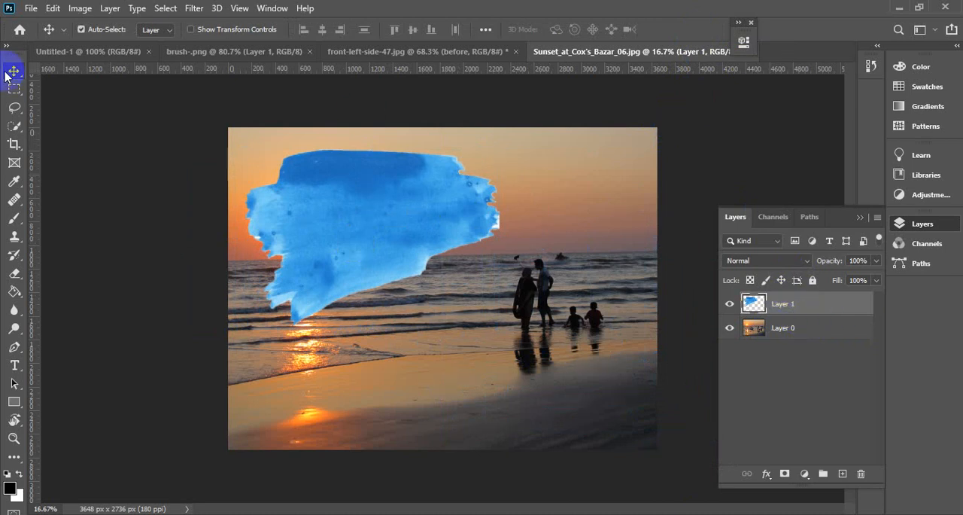
Move the brush-stroke Layer 1 below the sunset photo Layer 0 in the layer stack.
click(822, 331)
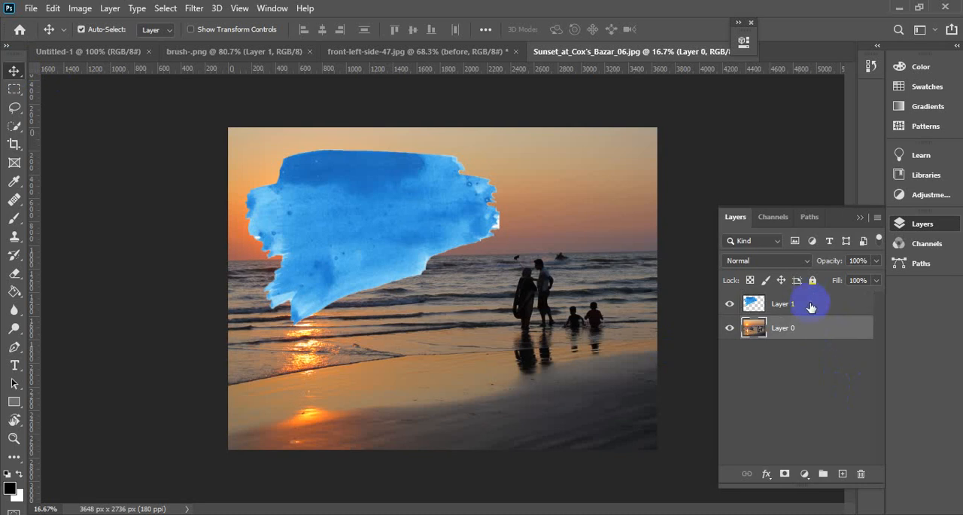
drag(811, 307, 812, 366)
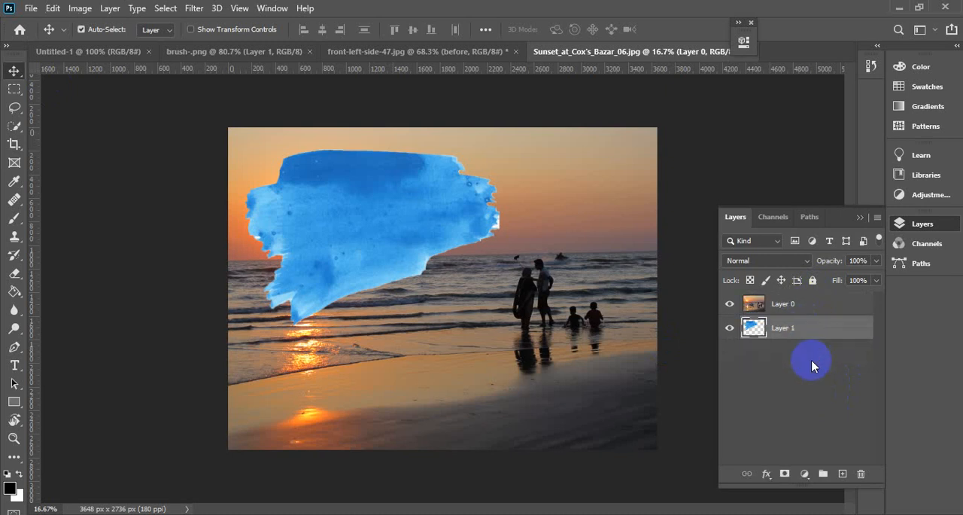
Create a clipping mask so the sunset photo Layer 0 is clipped to the brush-stroke Layer 1.
click(803, 315)
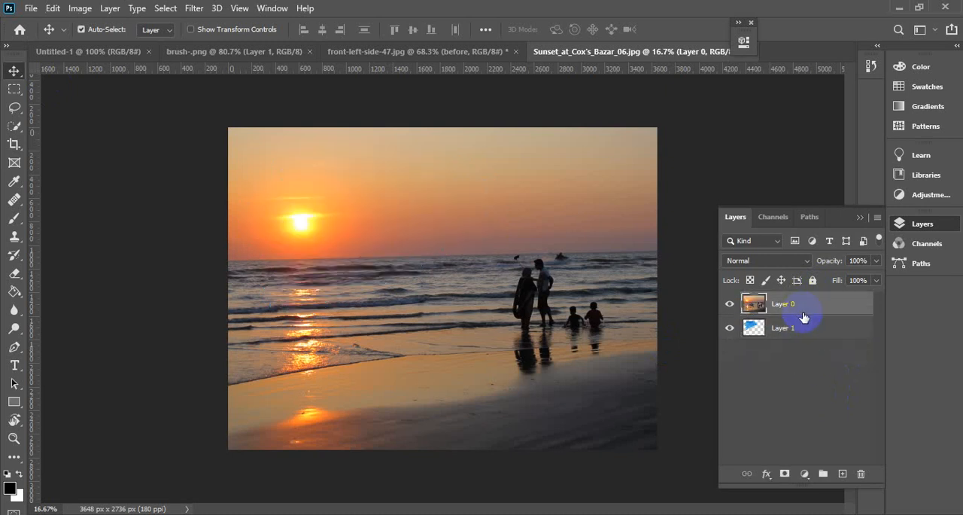
click(808, 325)
click(801, 308)
shift+click(802, 326)
drag(808, 326, 811, 314)
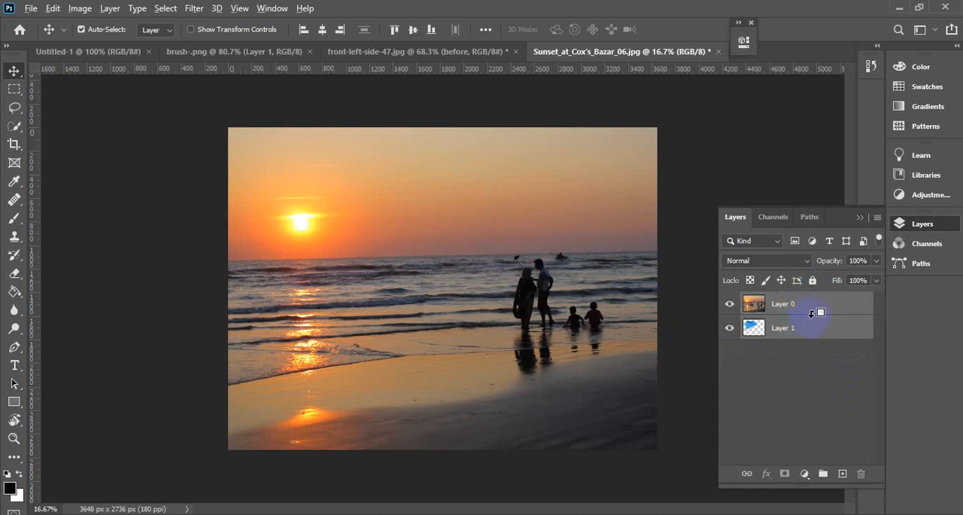
alt+click(811, 314)
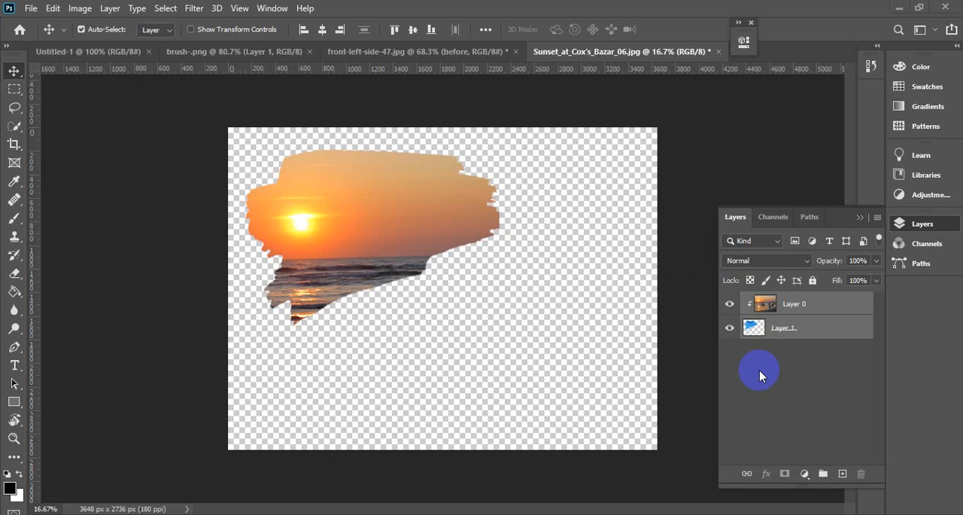
Try moving the clipped photo and the brush stroke together slightly to the right, and undo the move.
click(392, 220)
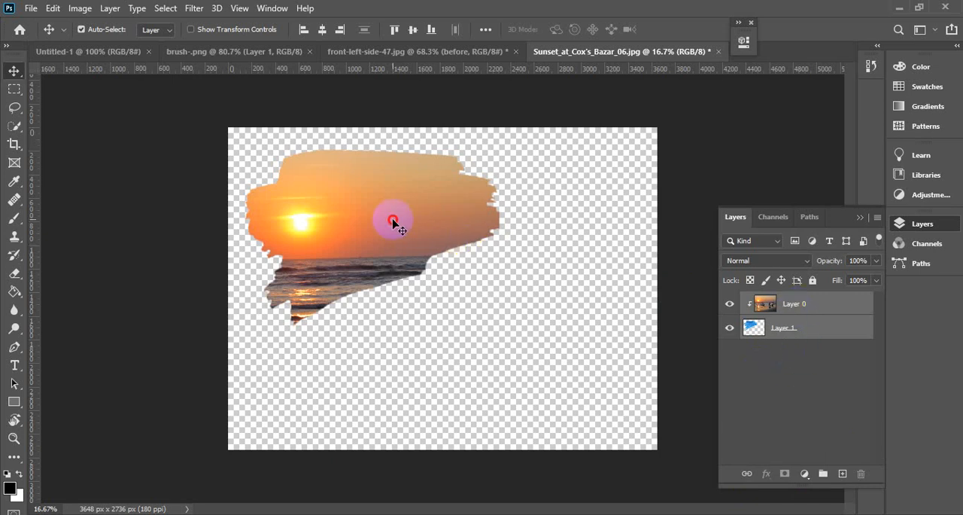
drag(393, 220, 416, 218)
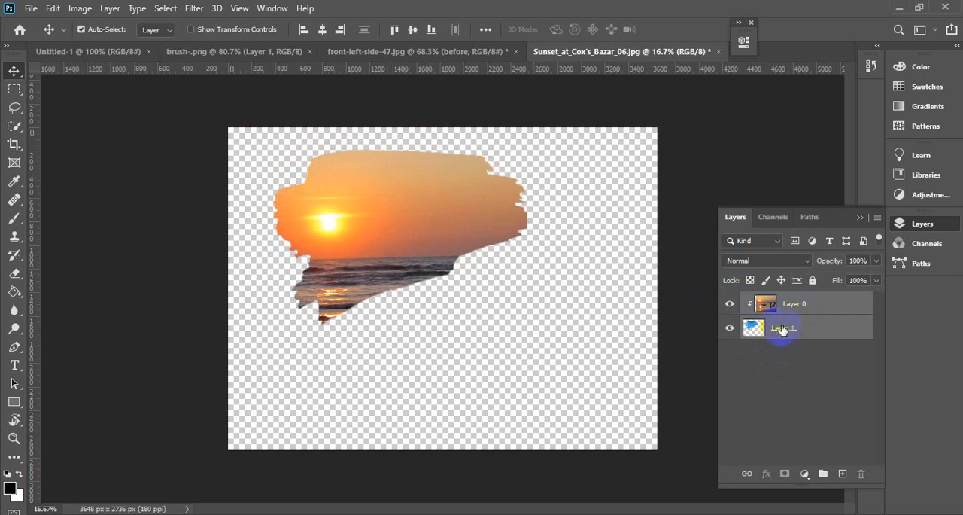
key(ctrl+z)
click(771, 307)
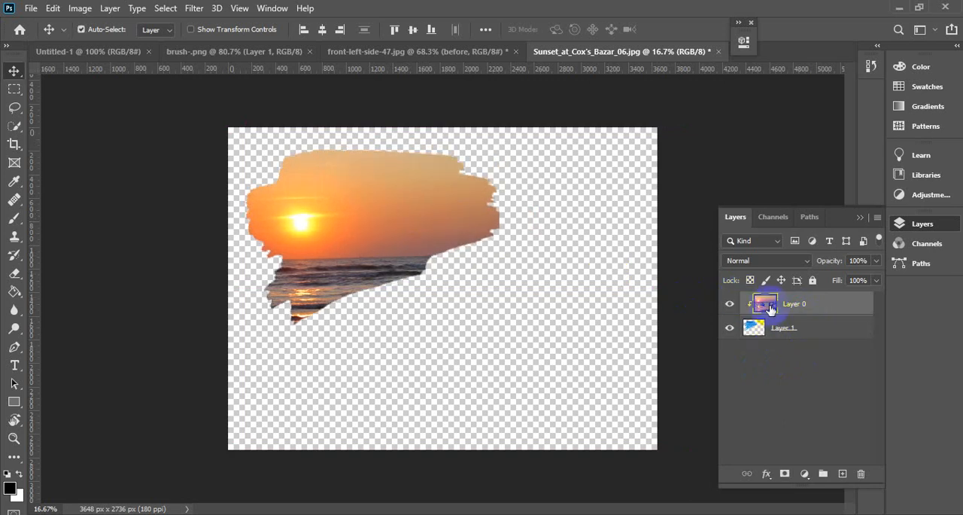
double_click(736, 301)
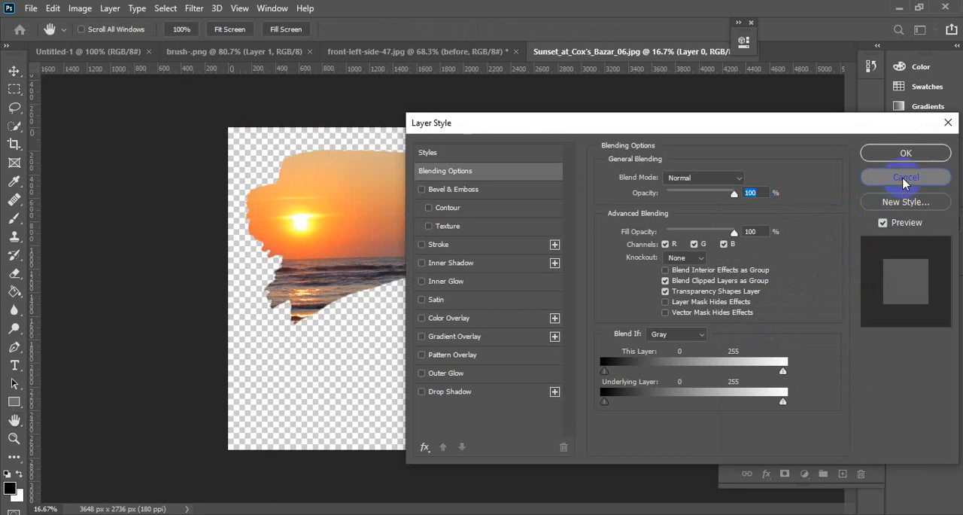
click(906, 179)
Reposition the sunset photo inside the brush-stroke shape, shifting it upward and slightly to the right.
click(789, 328)
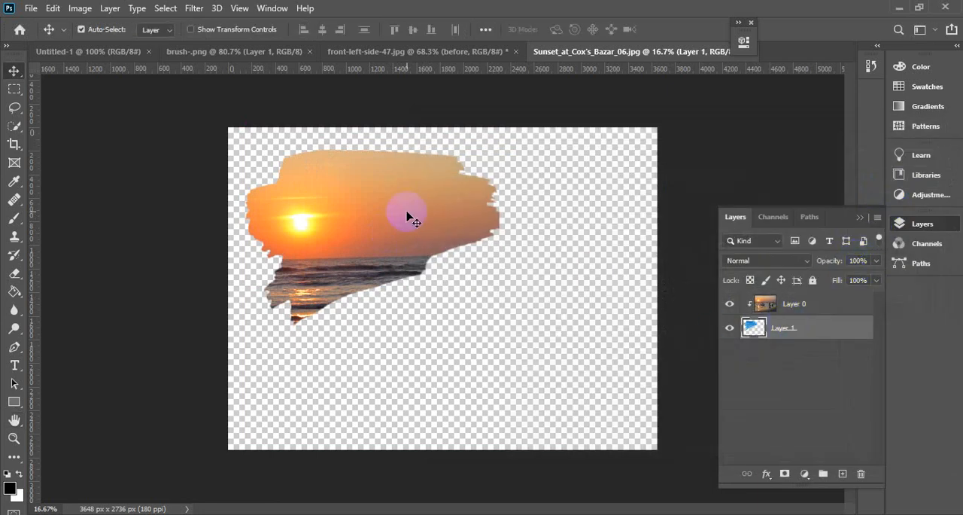
drag(407, 218, 458, 182)
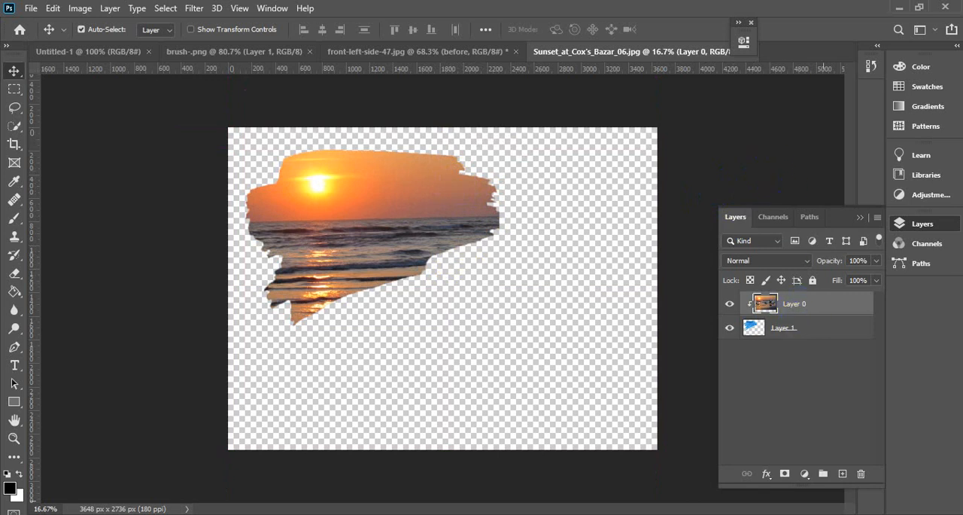
click(805, 474)
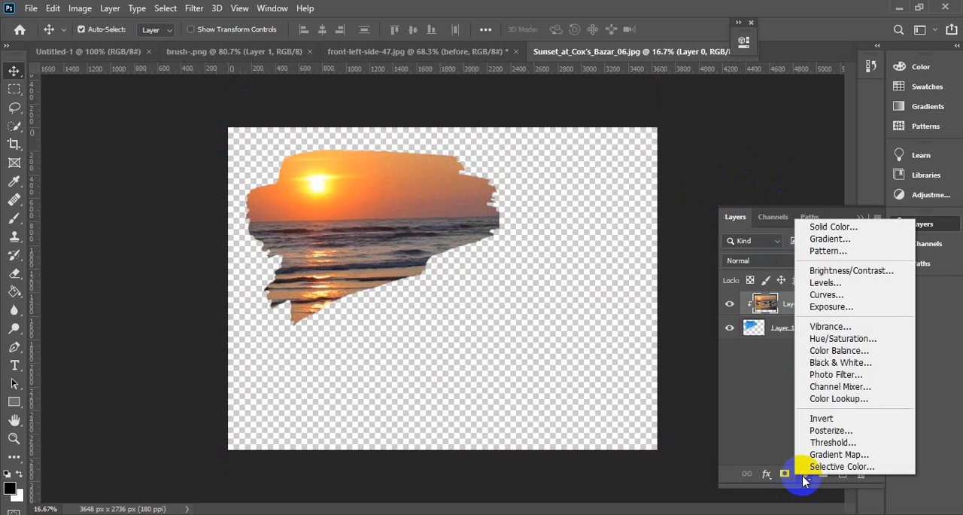
click(737, 407)
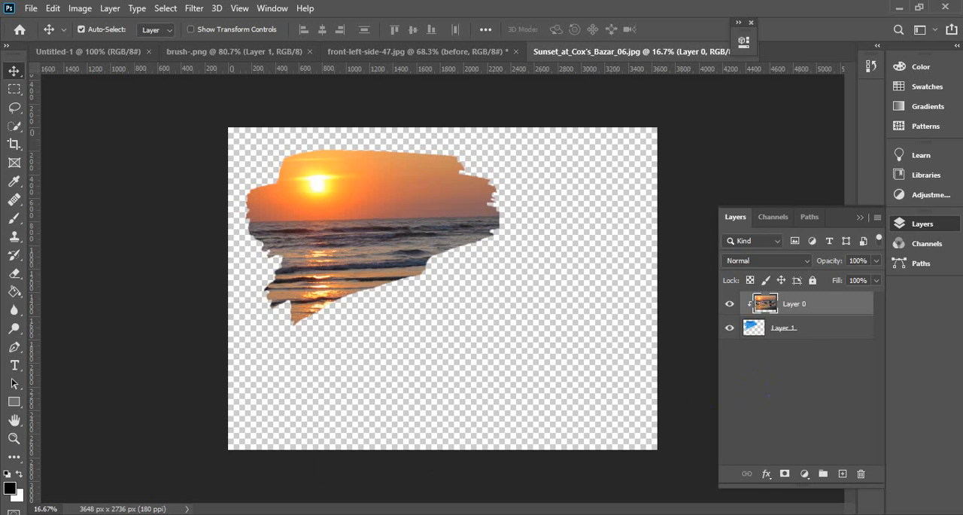
Switch to File Explorer and look through the images in the Happy folder, selecting front-left-side-47.webp.
click(899, 7)
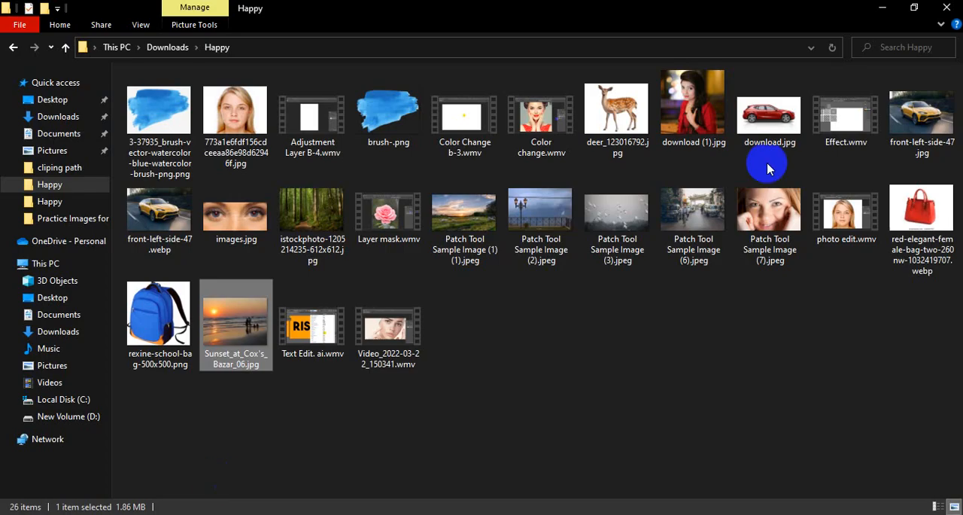
click(159, 202)
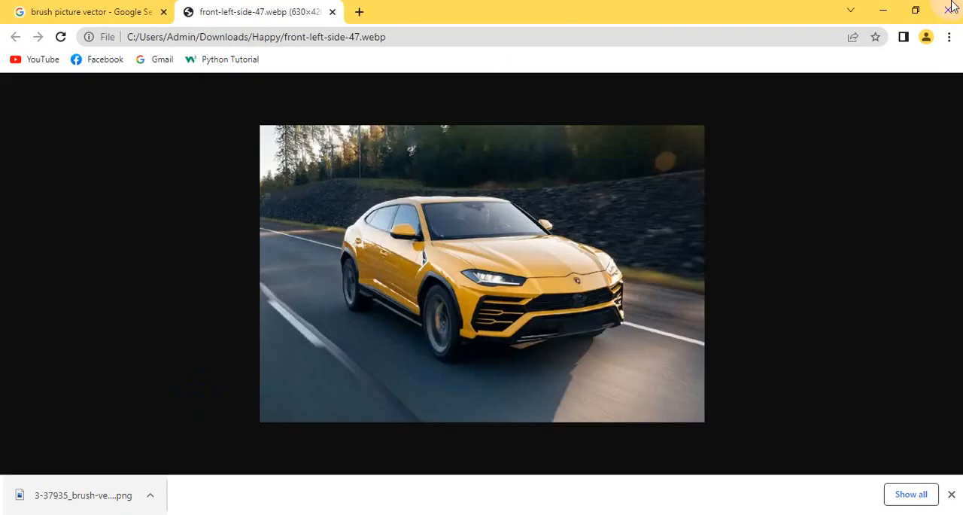
click(951, 7)
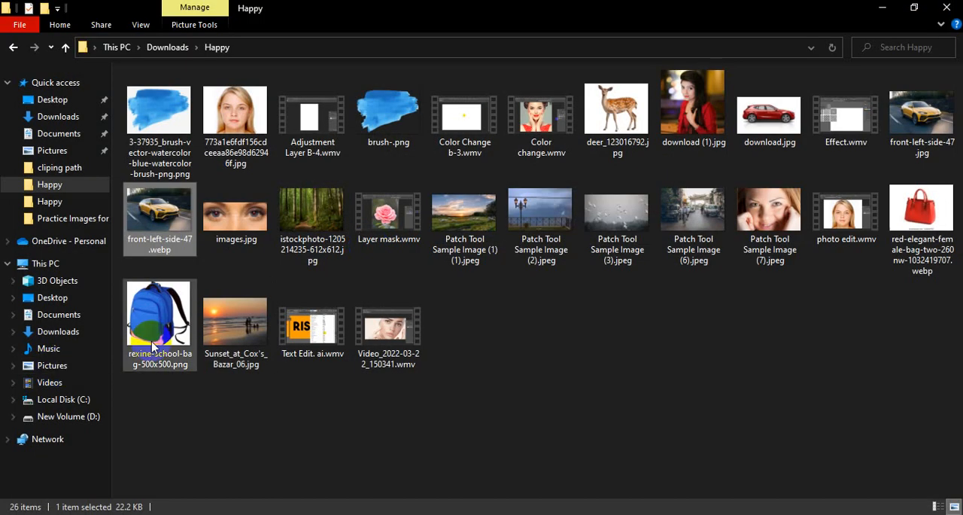